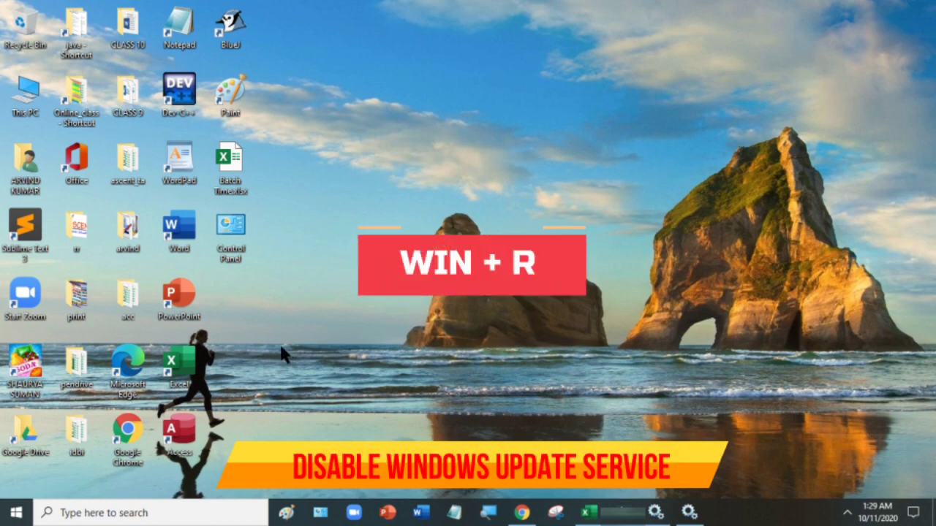
- Open the Windows Services console by running SERVICES.MSC
key("super+r")
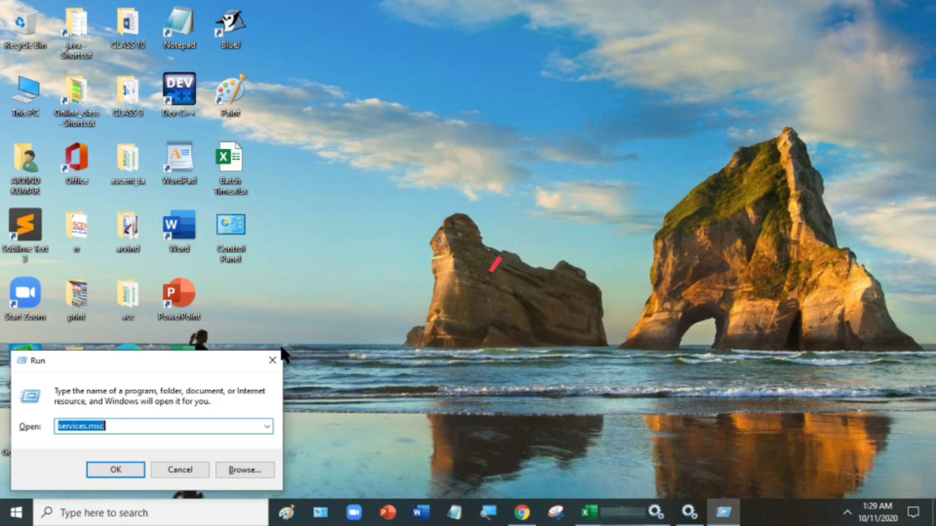
type("sER")
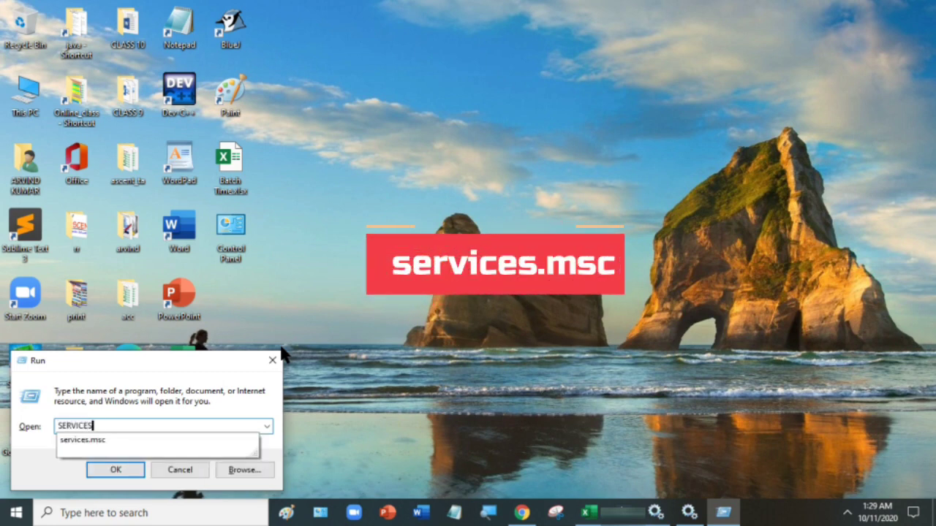
type("VICES.MSC")
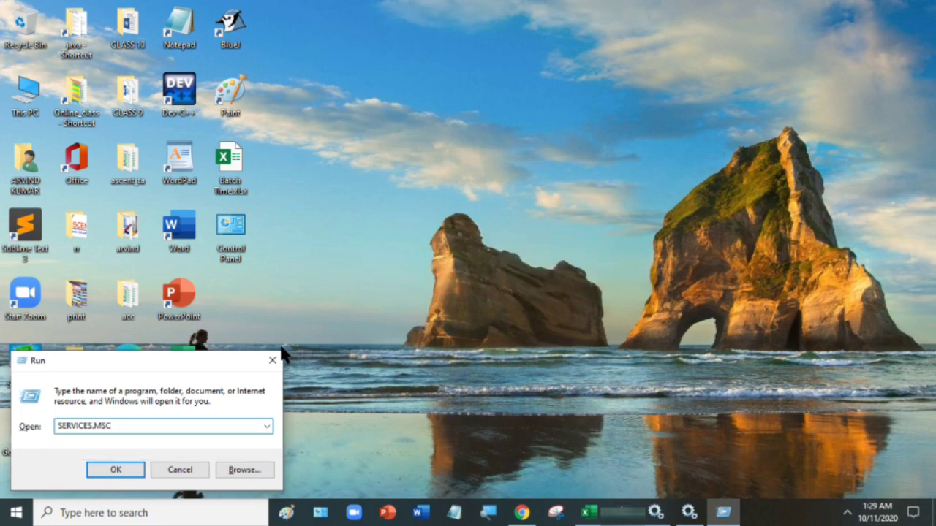
key("Return")
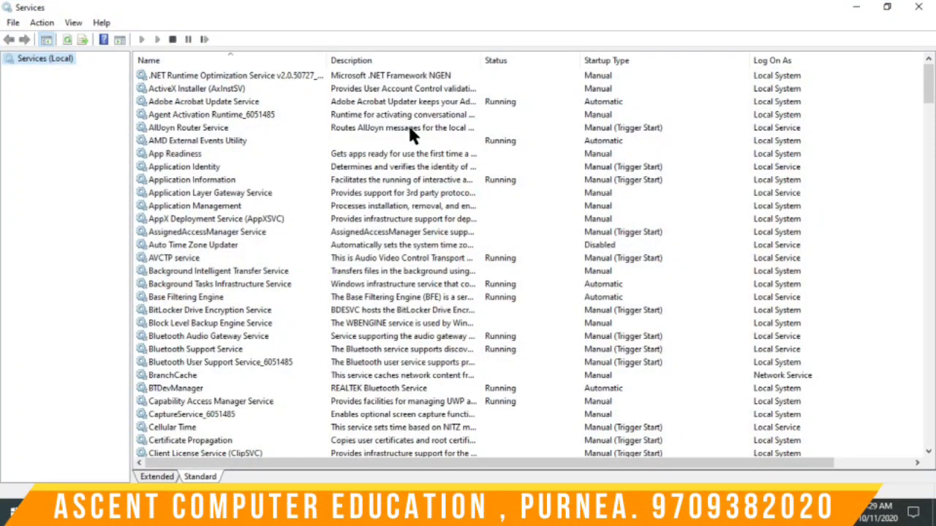
- Set the Windows Update service's startup type to Disabled, apply the change, and clear the Services window from the desktop
left_click_drag(927, 88, 932, 442)
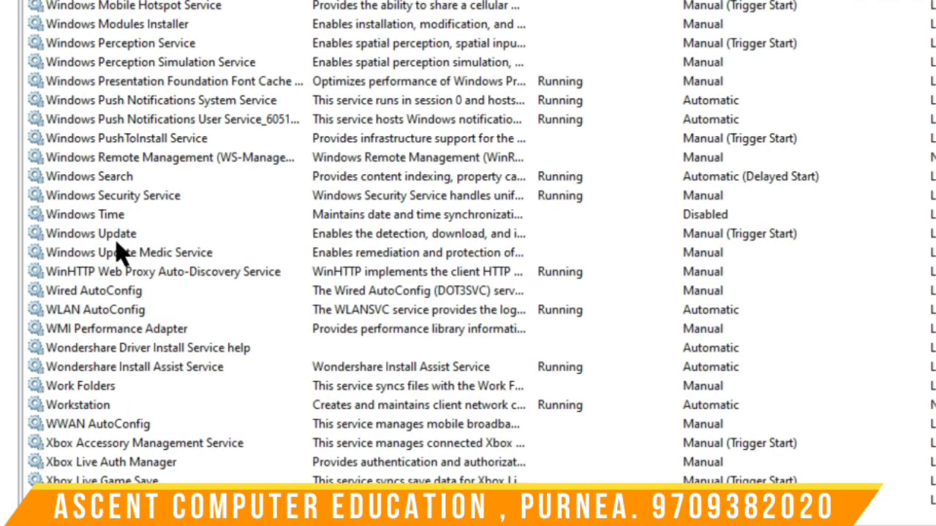
left_click(116, 235)
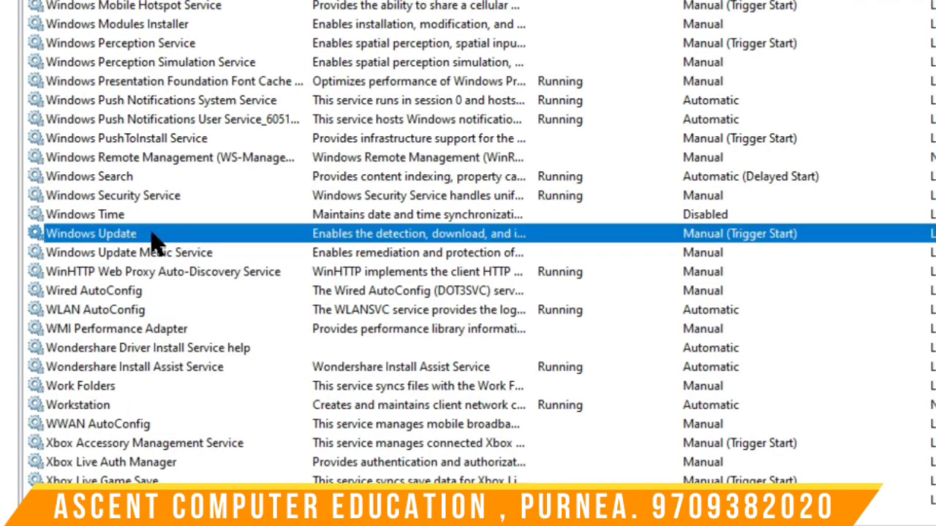
double_click(152, 234)
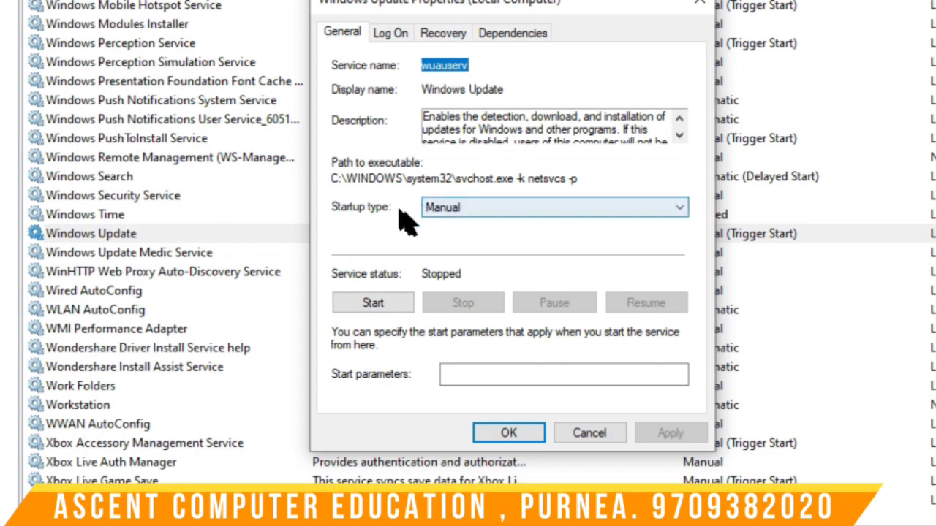
left_click(493, 213)
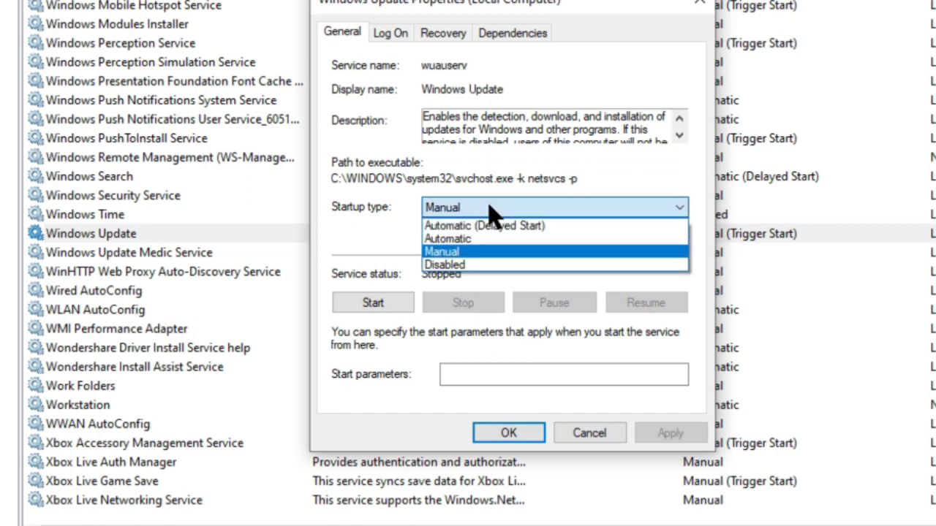
left_click(454, 266)
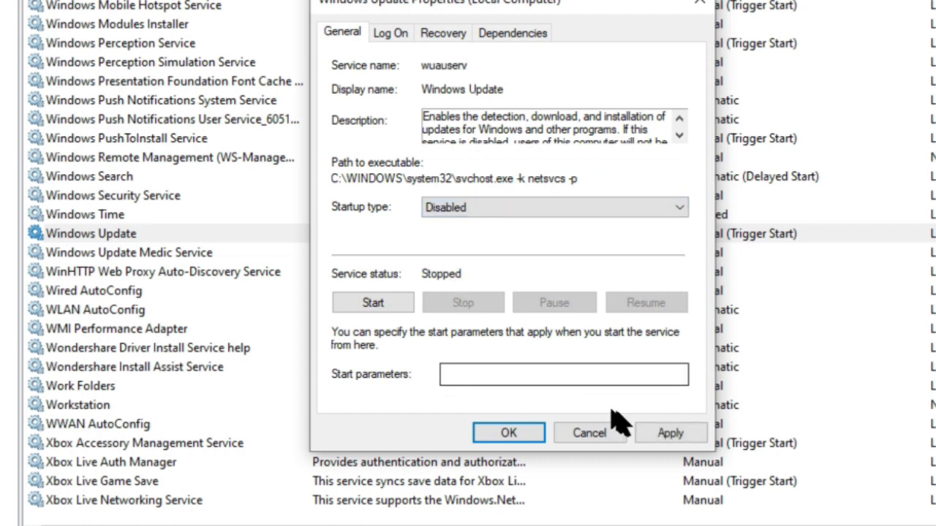
left_click(667, 433)
left_click(509, 434)
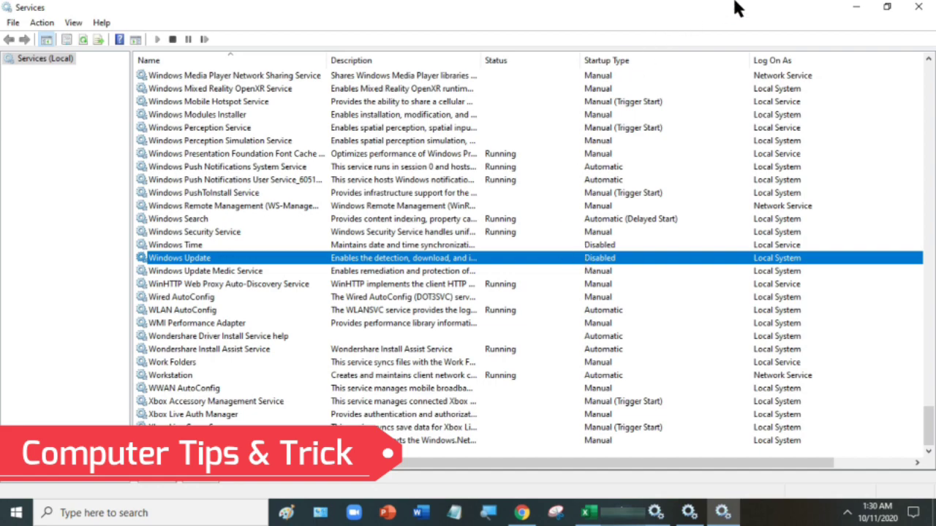
left_click(854, 7)
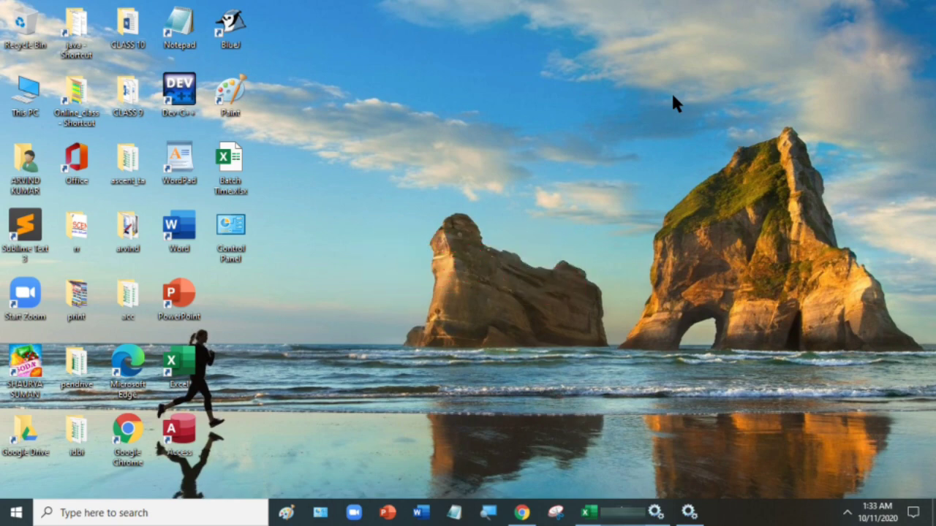
- In the Settings app, pause updates until Friday, November 13, 2020 in the Windows Update advanced options, and close Settings
key("super+i")
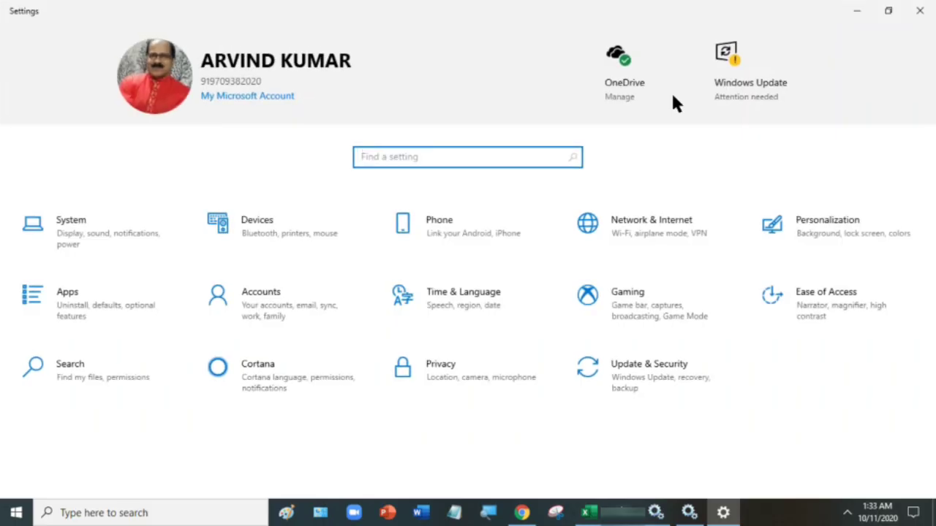
left_click(632, 370)
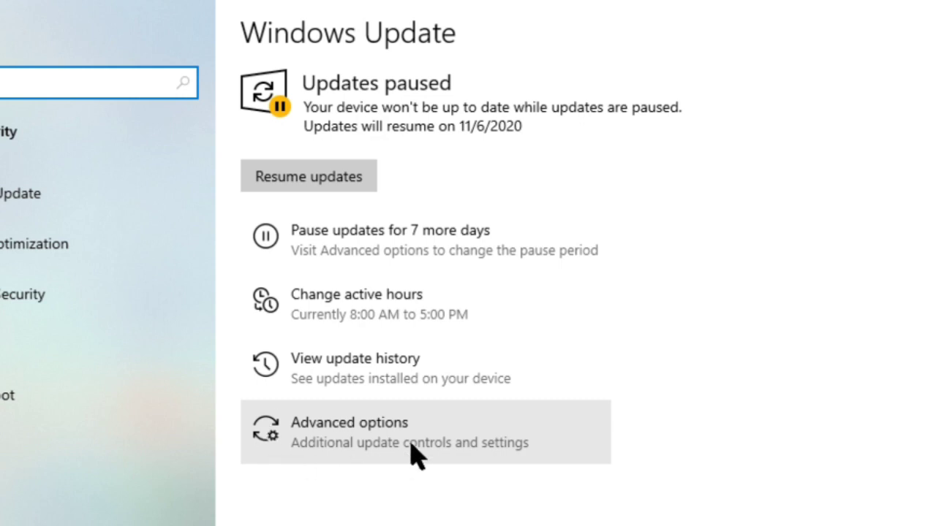
left_click(354, 435)
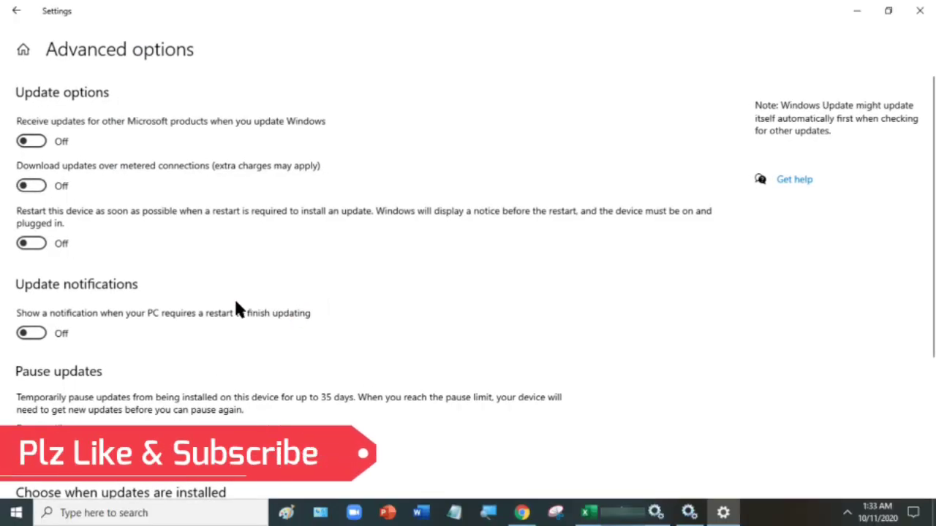
scroll(236, 307, "down", 3)
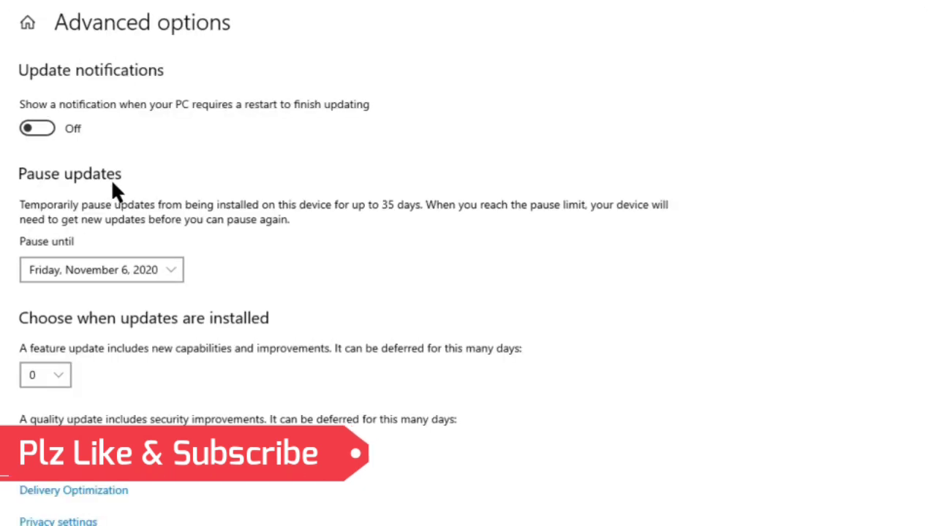
left_click(117, 267)
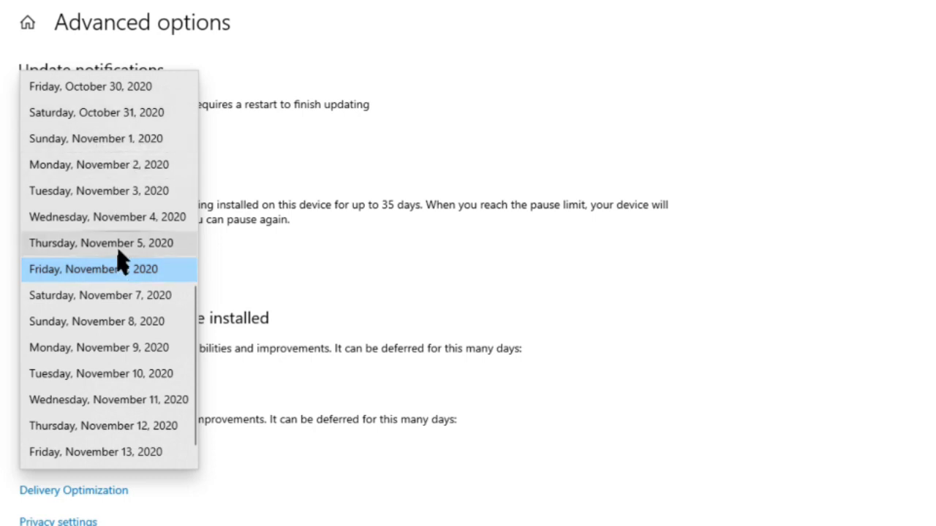
left_click(95, 449)
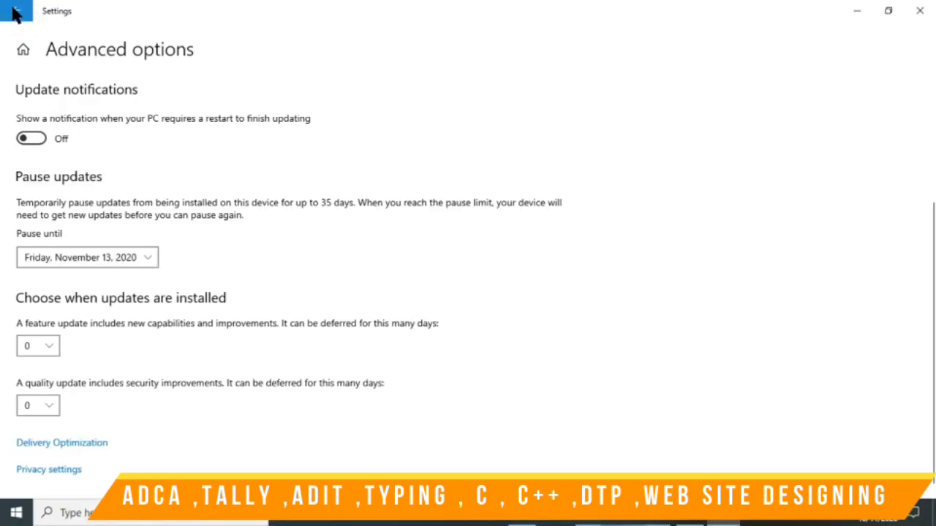
left_click(14, 13)
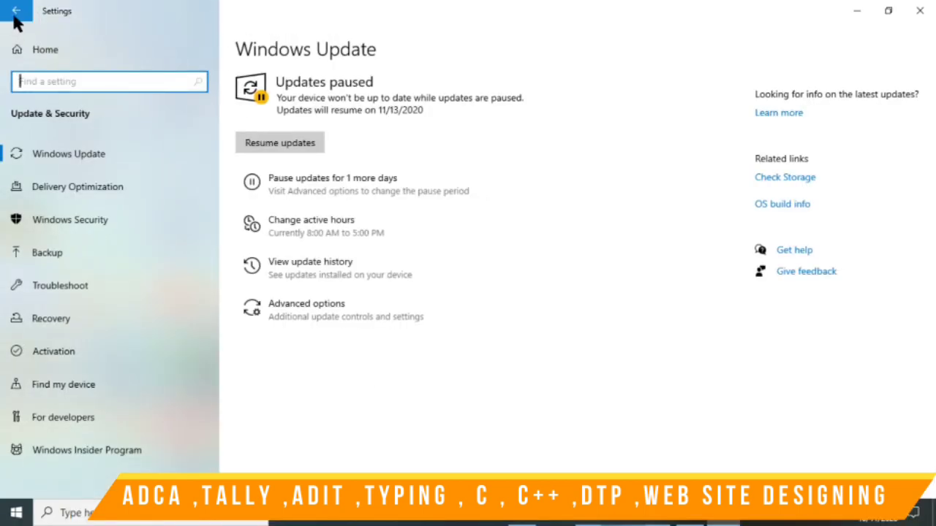
left_click(16, 15)
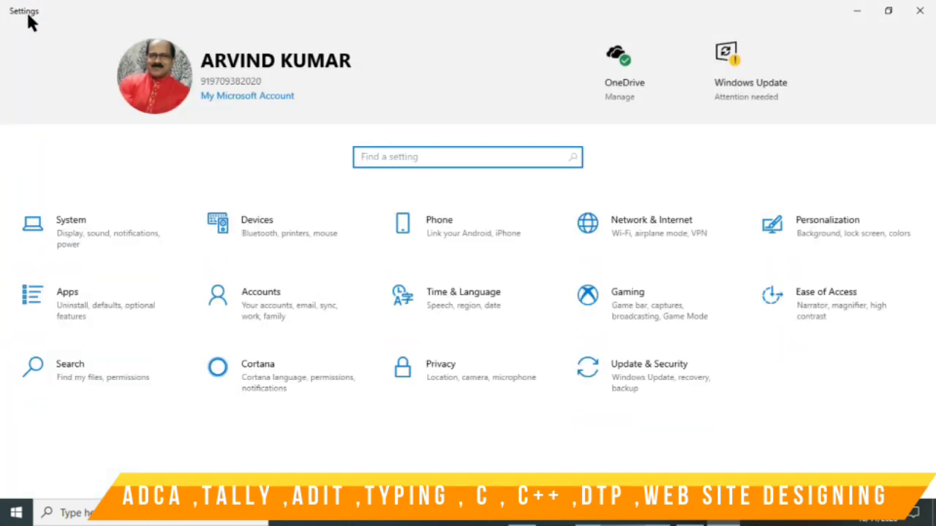
left_click(920, 11)
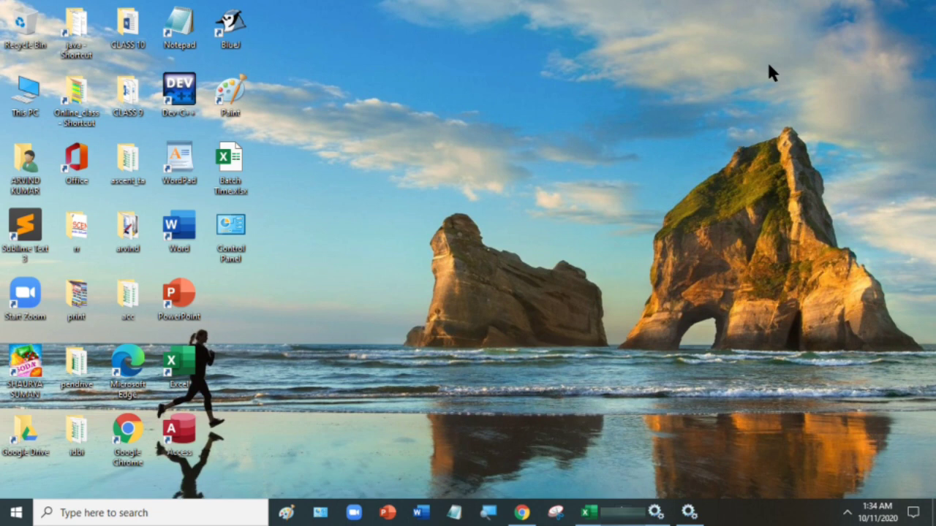
- Find and open GPEDIT.MSC, maximize the Local Group Policy Editor, and widen its policy tree so the folder names fit
left_click(91, 512)
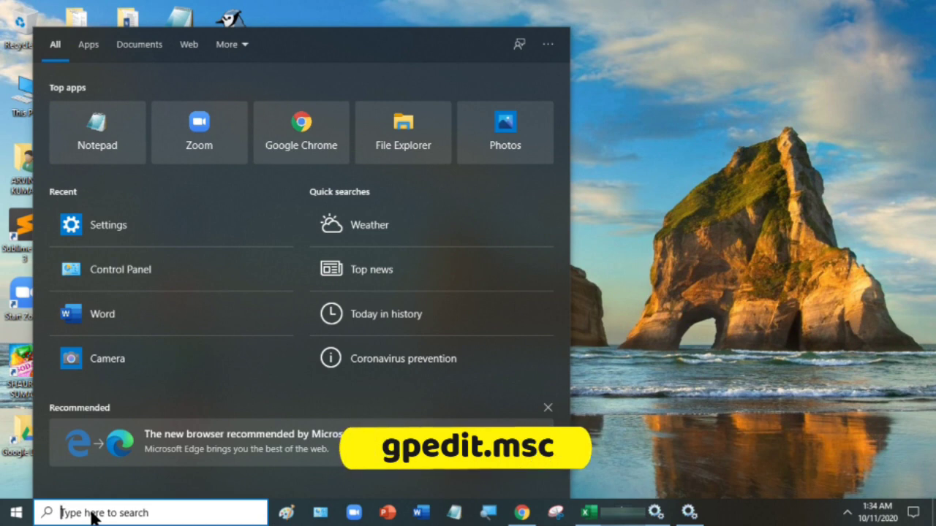
type("GPED")
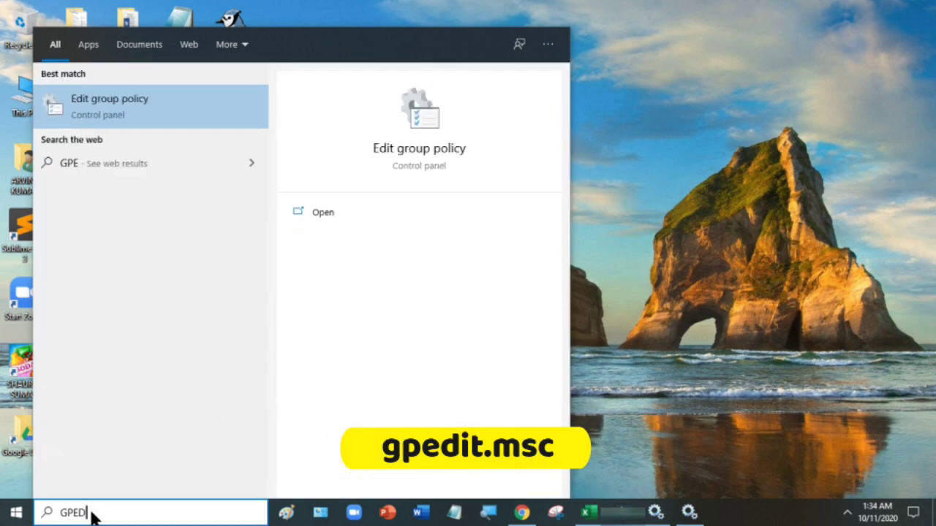
type("IT.MSC")
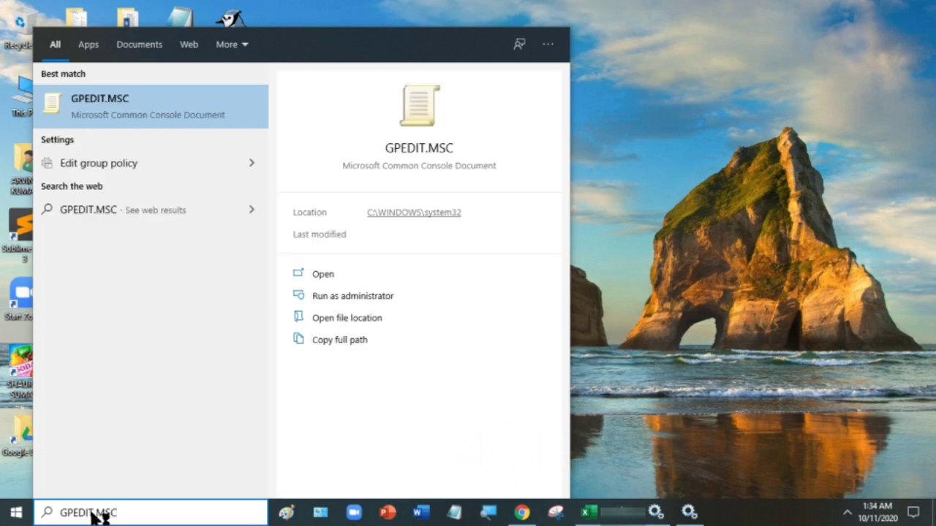
left_click(115, 106)
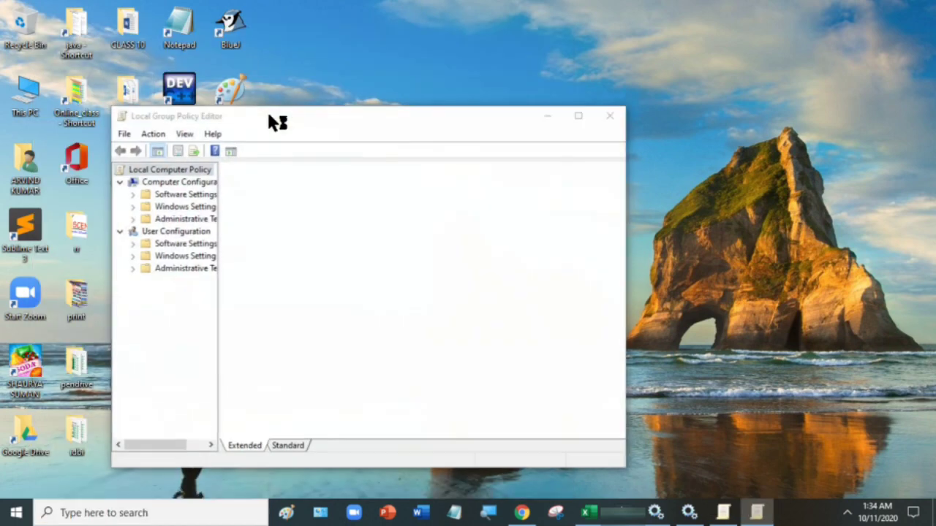
left_click(577, 116)
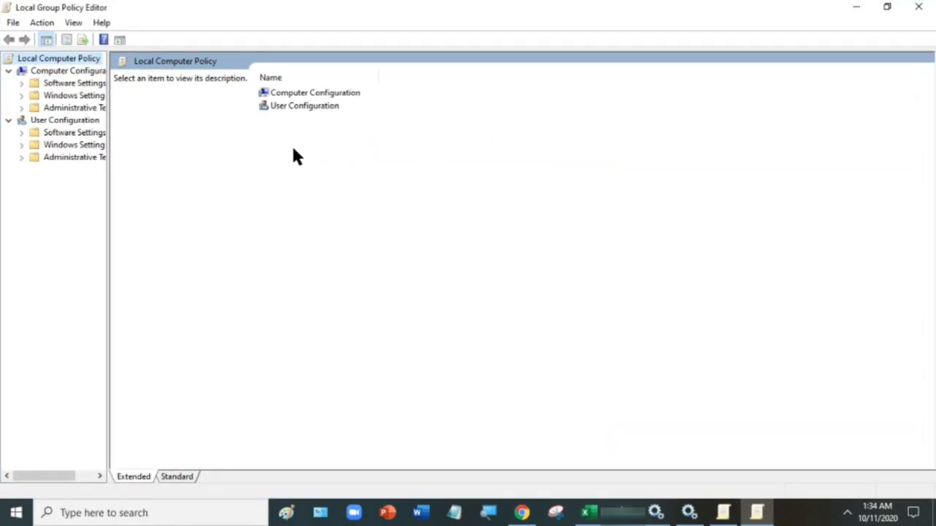
left_click_drag(107, 156, 203, 158)
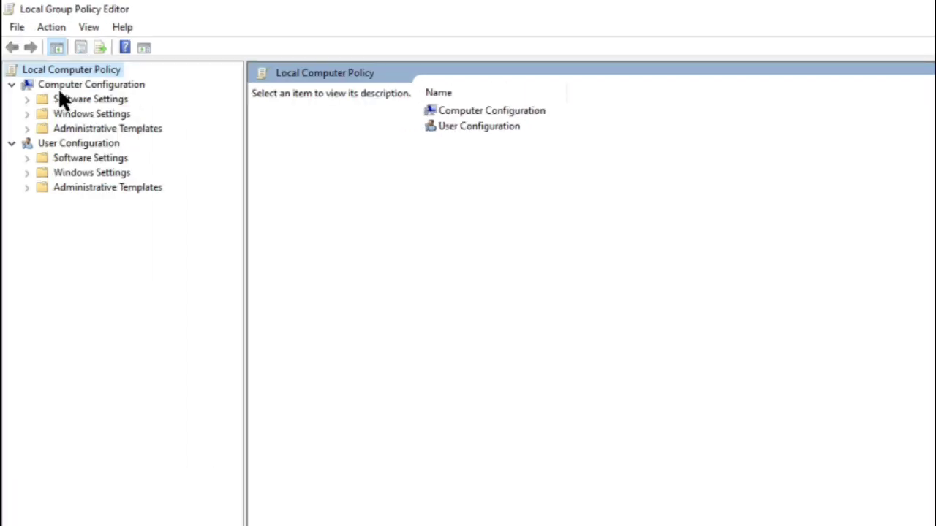
- Show the policies under Computer Configuration > Administrative Templates > Windows Components > Windows Update
left_click(24, 126)
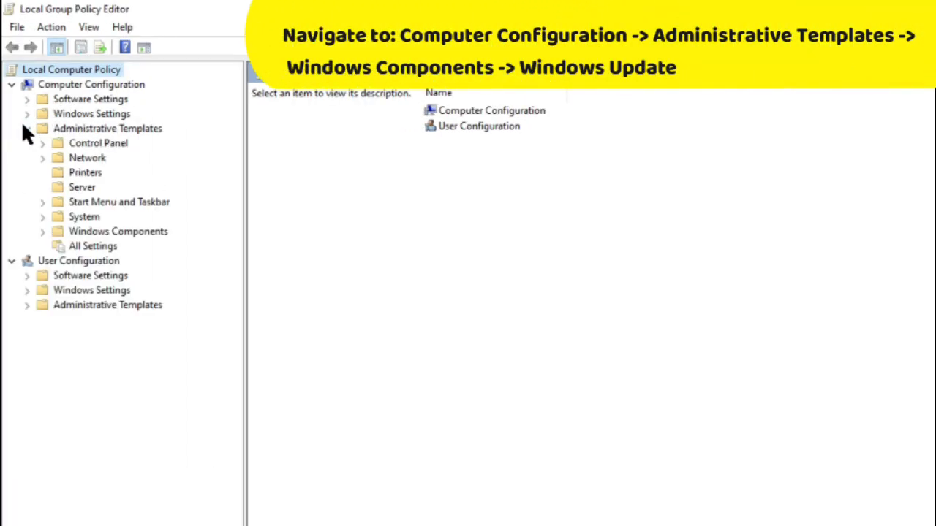
left_click(41, 231)
scroll(75, 308, "down", 4)
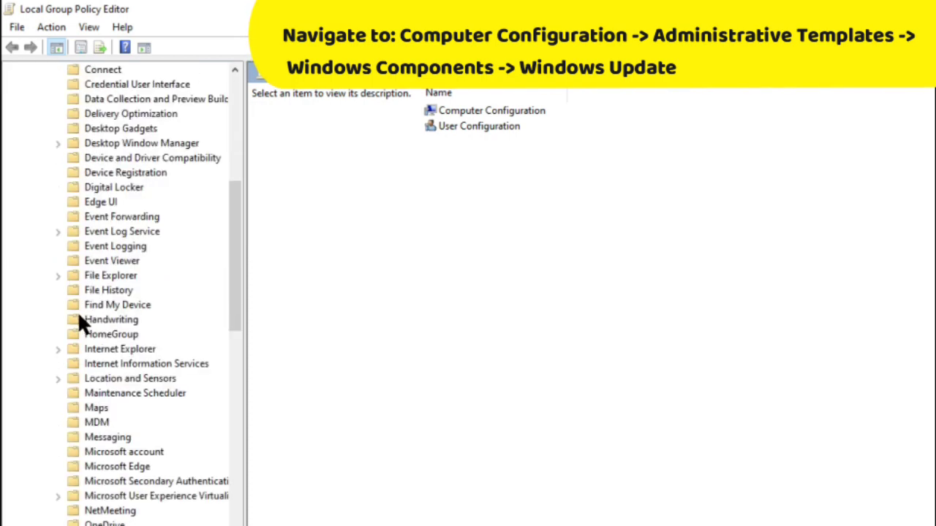
scroll(77, 320, "down", 1)
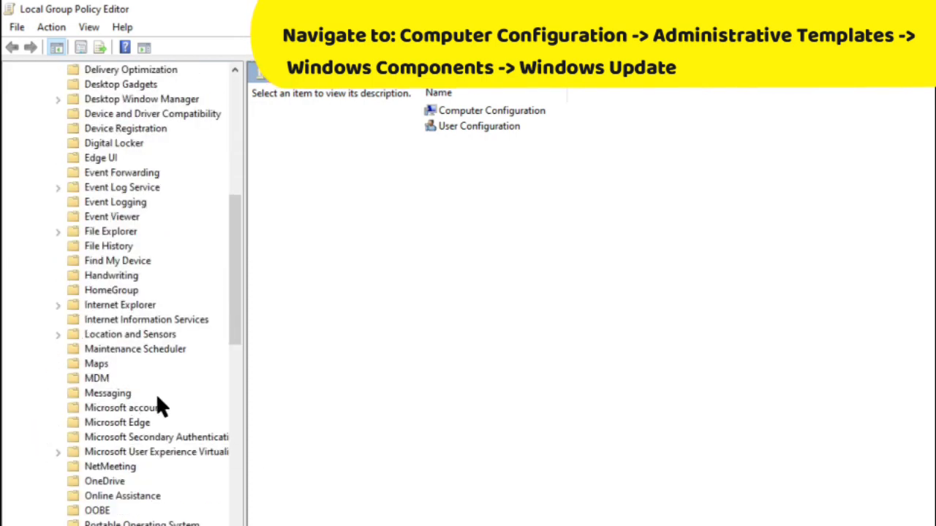
scroll(152, 419, "down", 15)
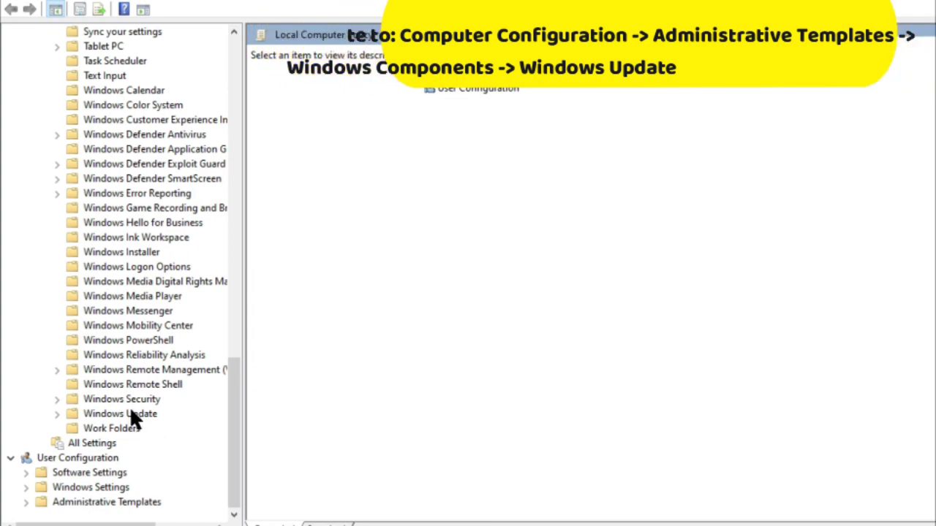
left_click(132, 414)
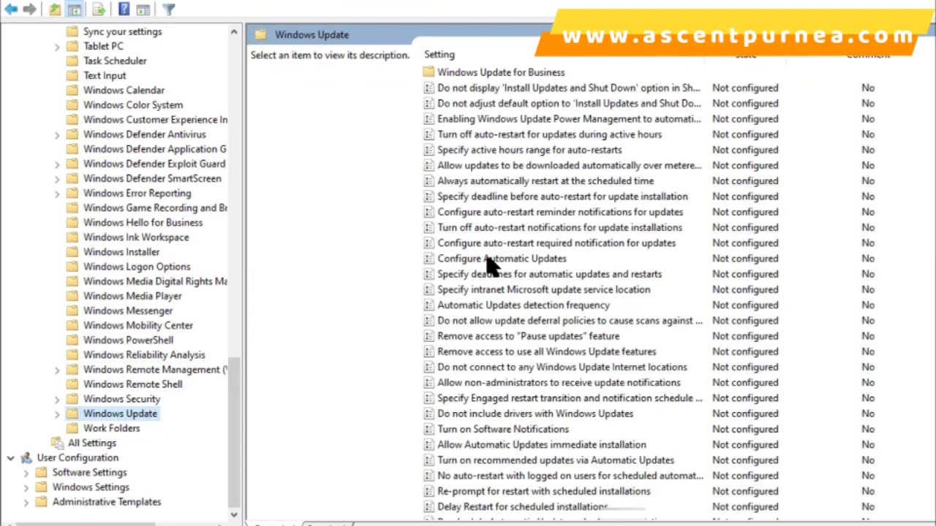
- Set the Configure Automatic Updates policy to Disabled, apply it, and close both Local Group Policy Editor windows
double_click(492, 258)
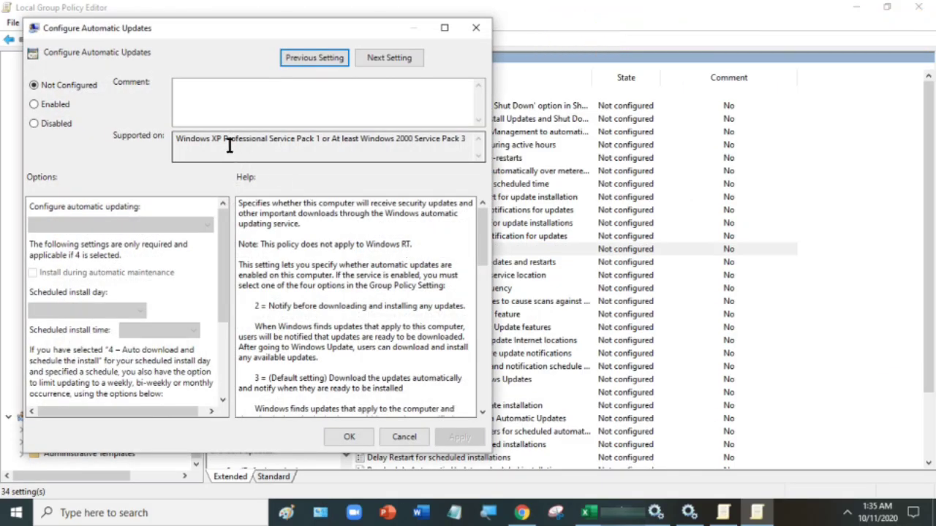
left_click(48, 126)
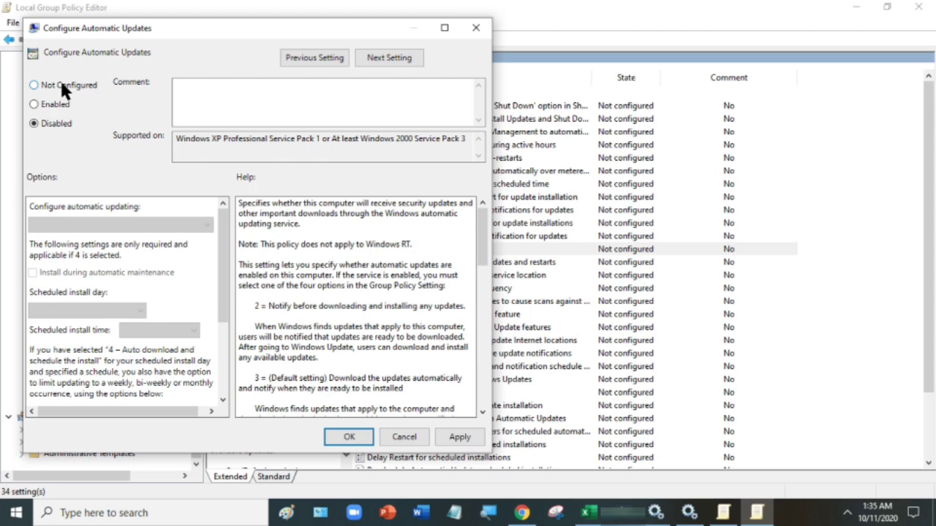
left_click(459, 437)
left_click(348, 437)
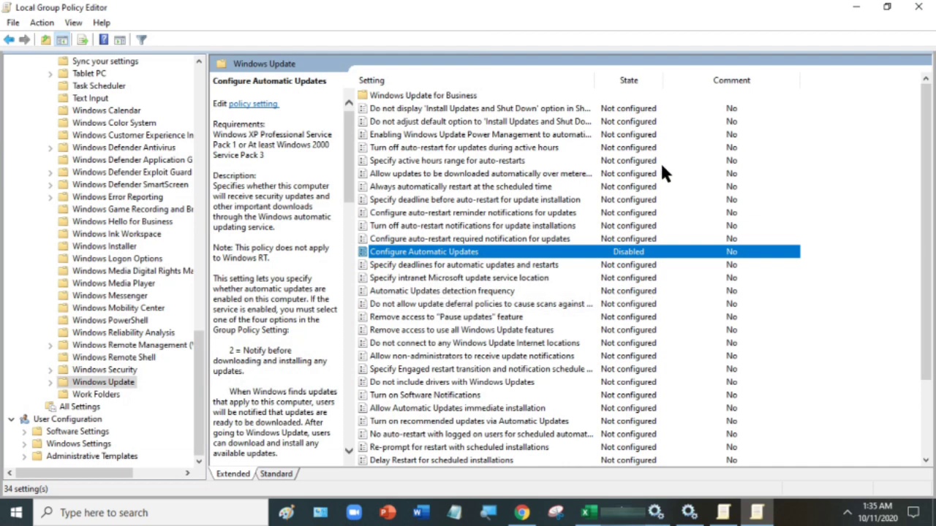
left_click(917, 9)
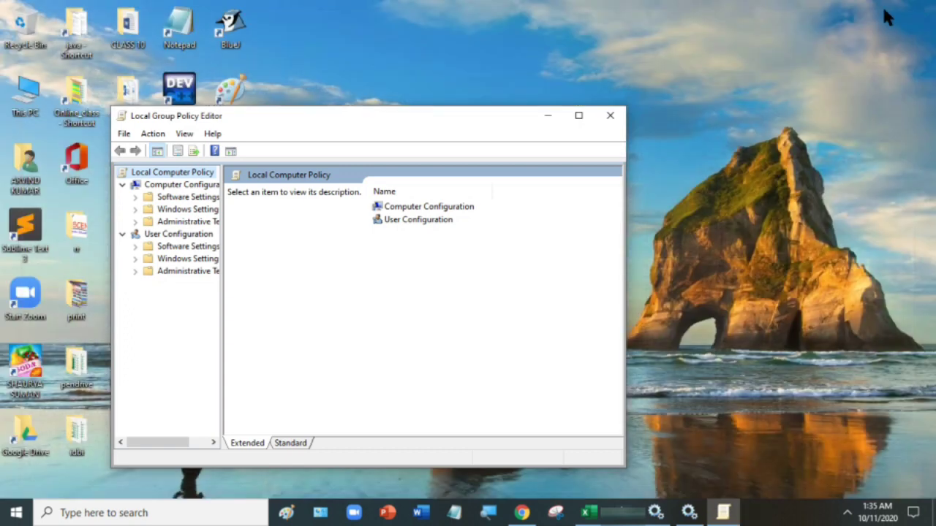
left_click(614, 117)
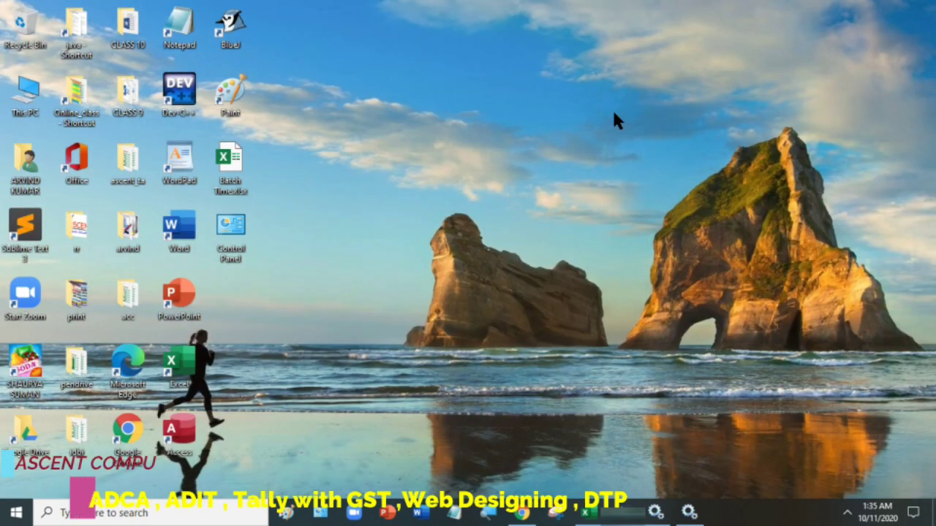